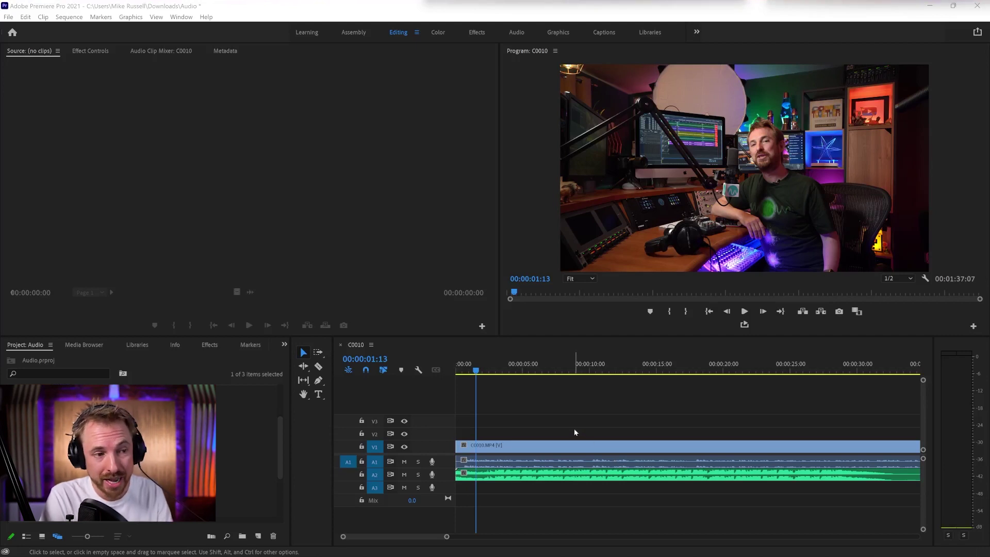
Step: Open the Export Settings dialog for sequence C0010 via File > Export > Media
left_click(8, 17)
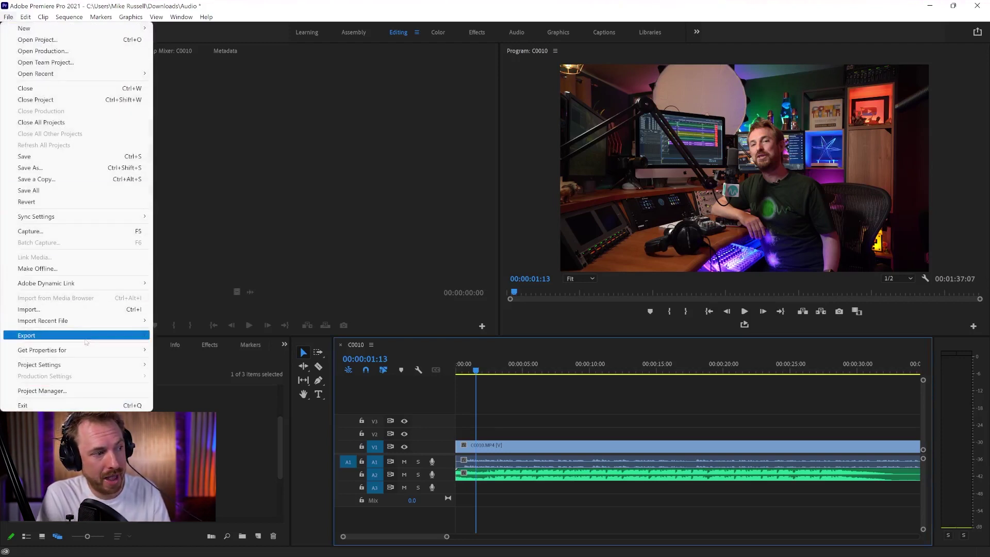
mouse_move(86, 342)
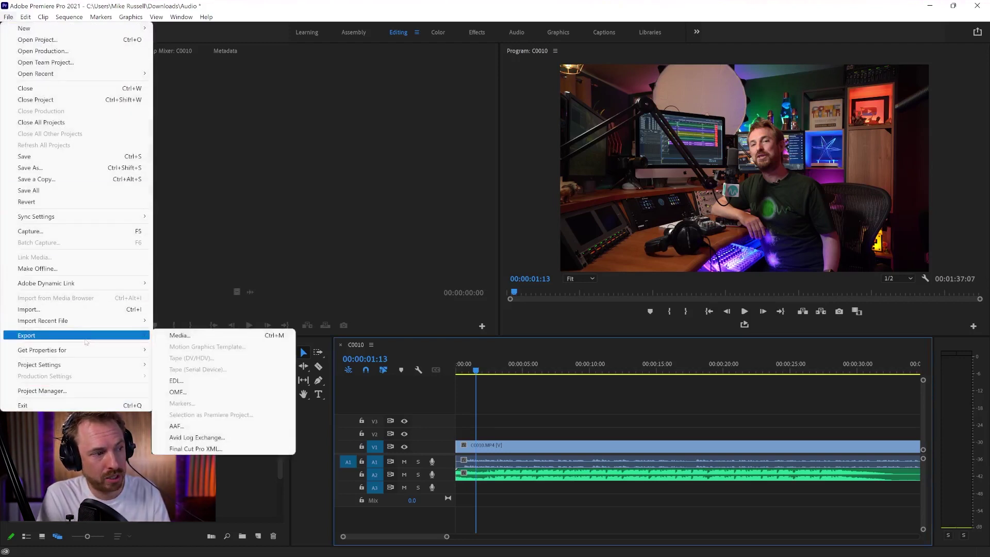
left_click(196, 335)
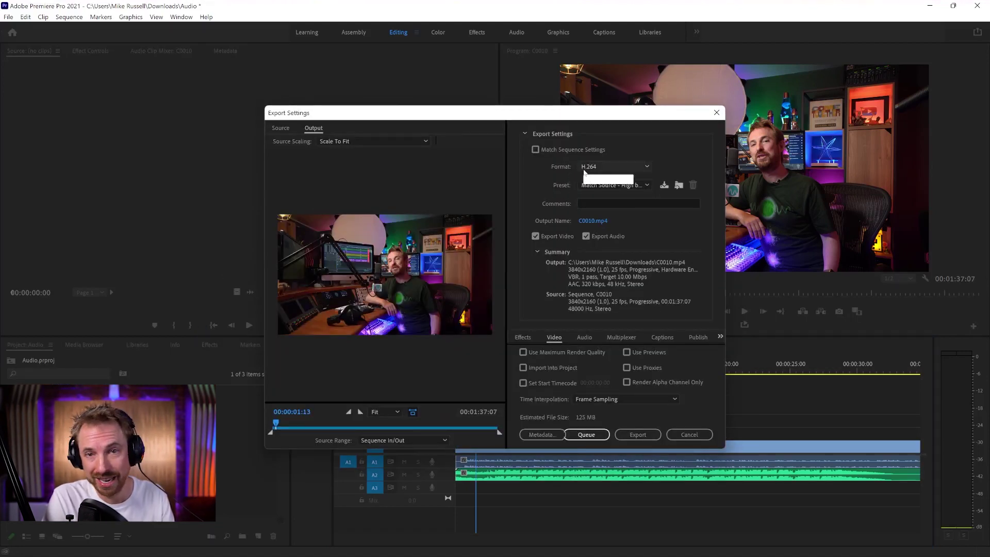
Step: Browse the export Preset list, then the Format list, with H.264 still selected
left_click(598, 185)
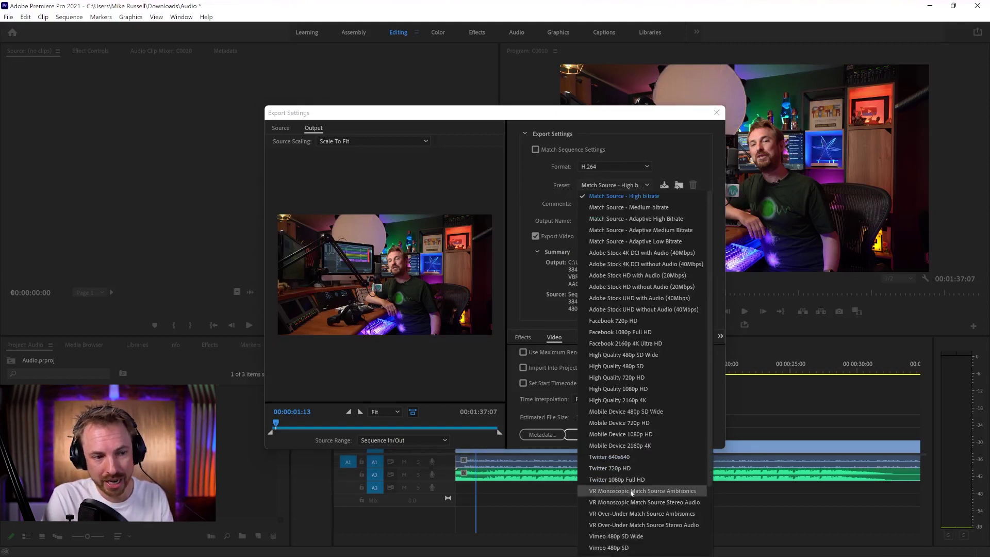
left_click(608, 163)
left_click(609, 165)
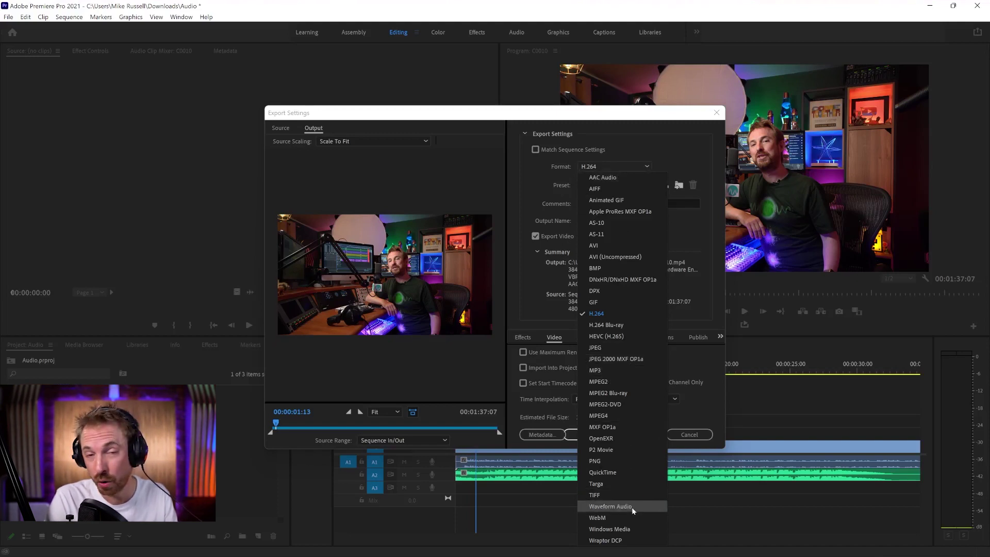
Step: Switch the format to AAC Audio and view the Stereo AAC 44.1 kHz 128 kbps preset
left_click(609, 179)
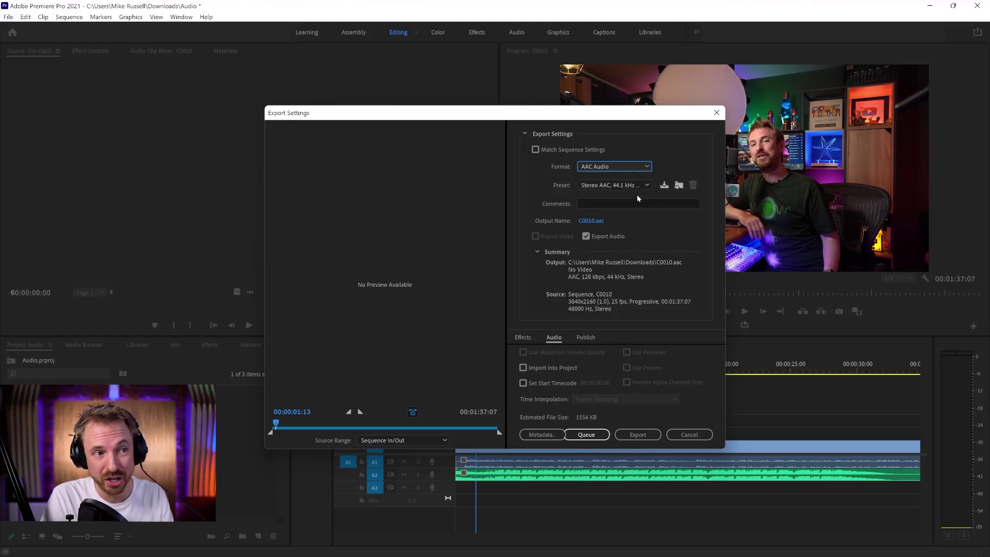
left_click(618, 187)
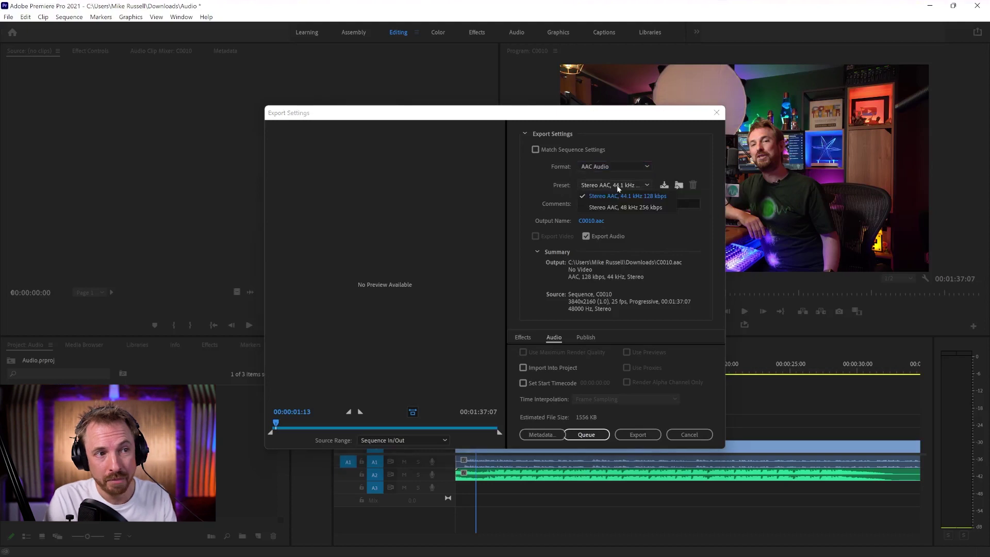
Step: Change the format to MP3 and keep the MP3 128 kbps preset for C0010.mp3
left_click(596, 168)
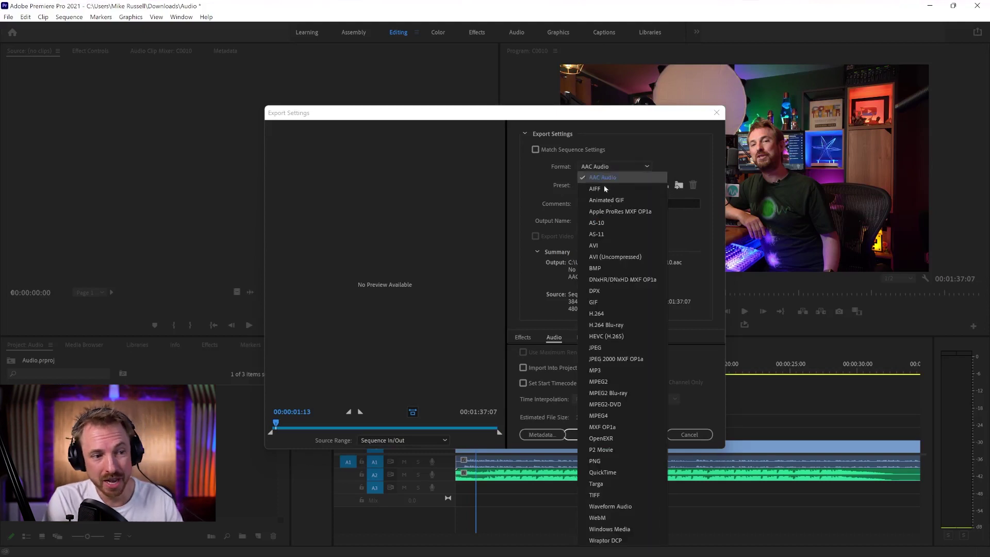
left_click(613, 369)
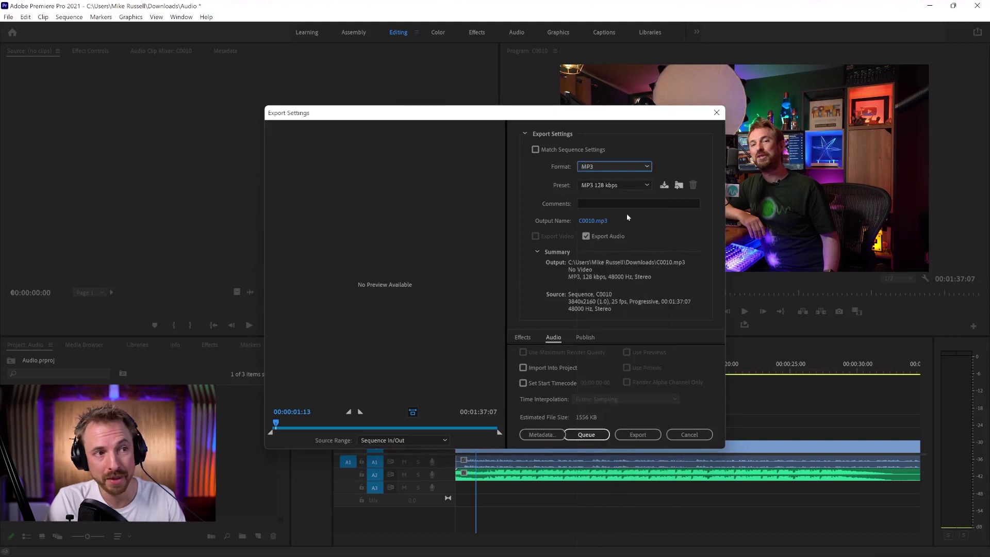
left_click(620, 180)
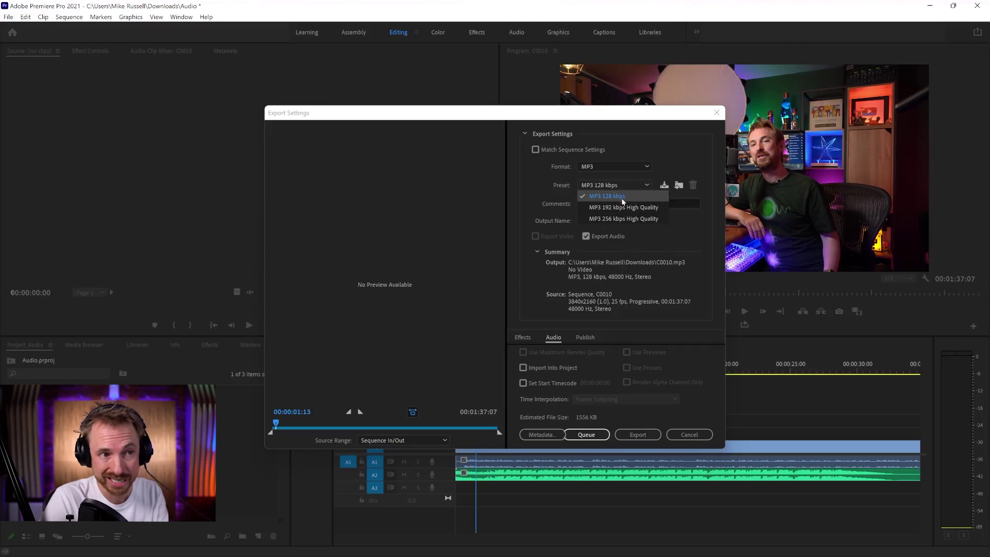
left_click(619, 195)
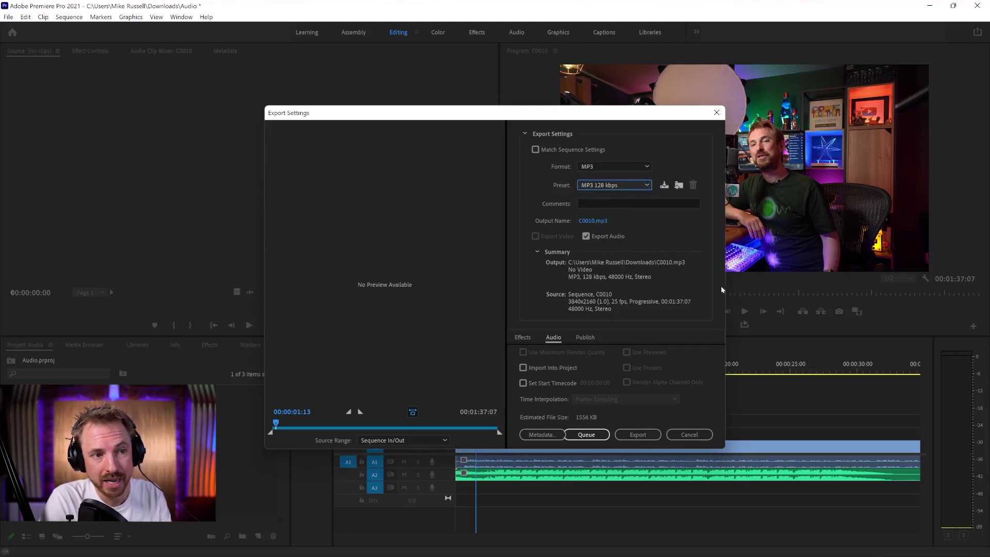
left_click(619, 347)
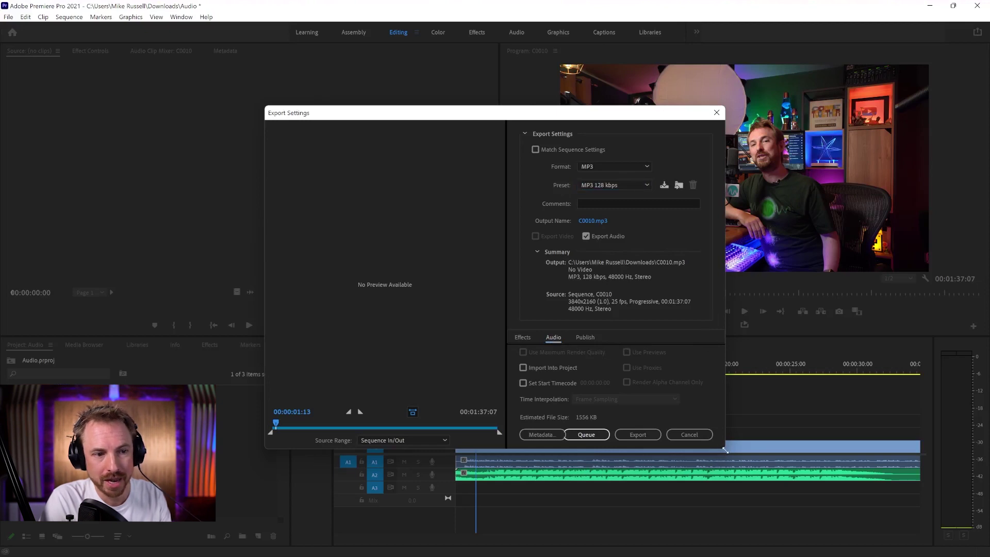
Step: Enlarge the export window and check that Audio Bitrate stays at 128 kbps
left_click_drag(725, 449, 749, 518)
left_click_drag(750, 449, 752, 452)
left_click_drag(743, 375, 745, 400)
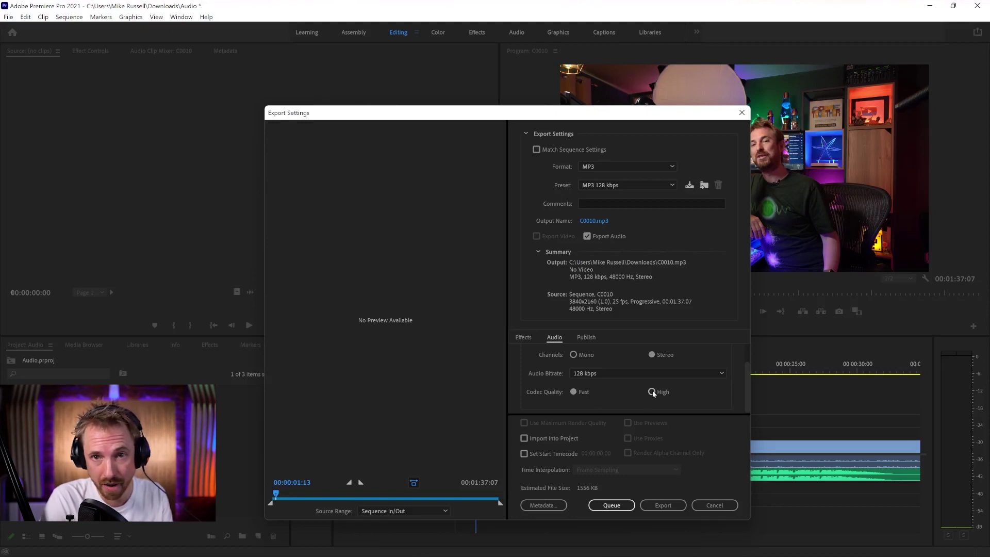
left_click(617, 373)
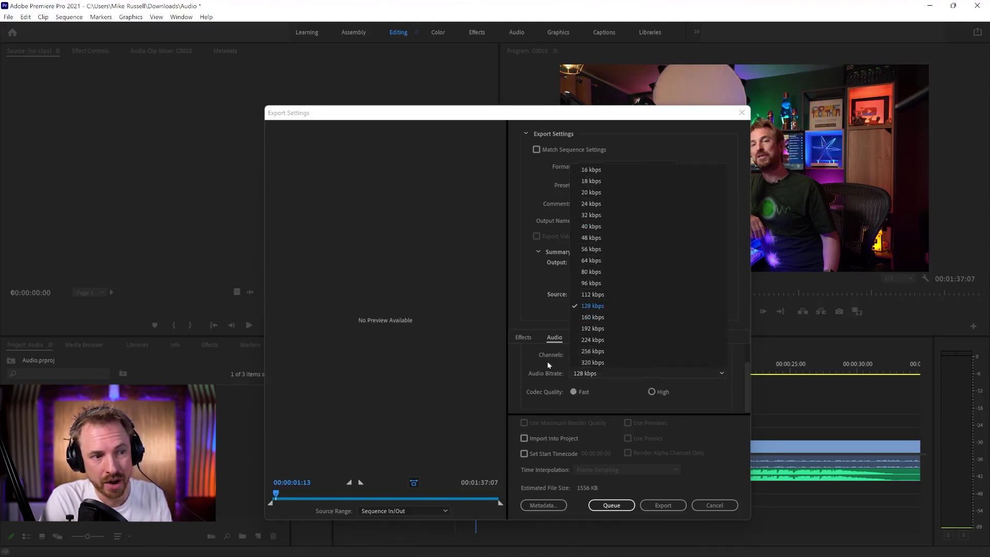
left_click(578, 370)
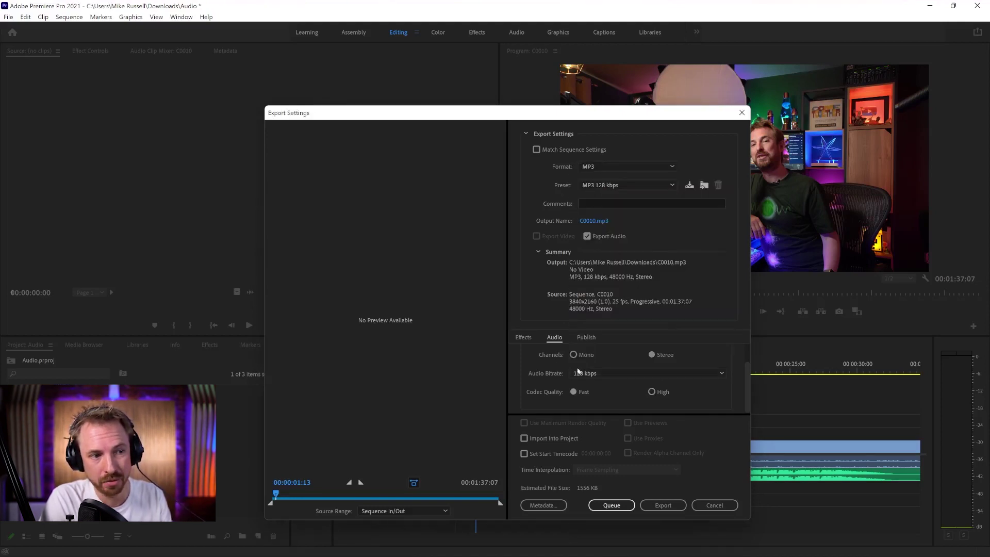
Step: Change the format to Waveform Audio and keep the WAV 48 kHz 16-bit preset
left_click(602, 165)
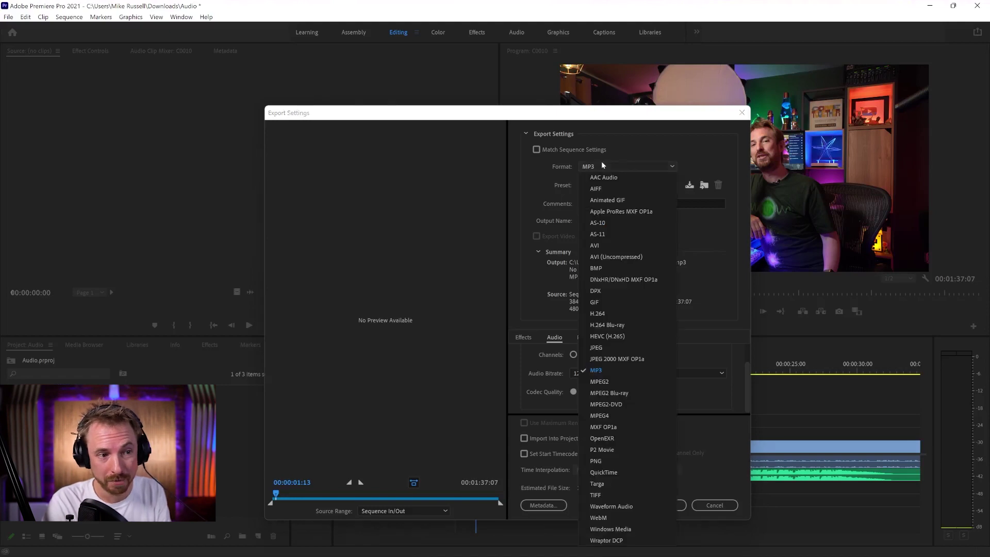
left_click(644, 504)
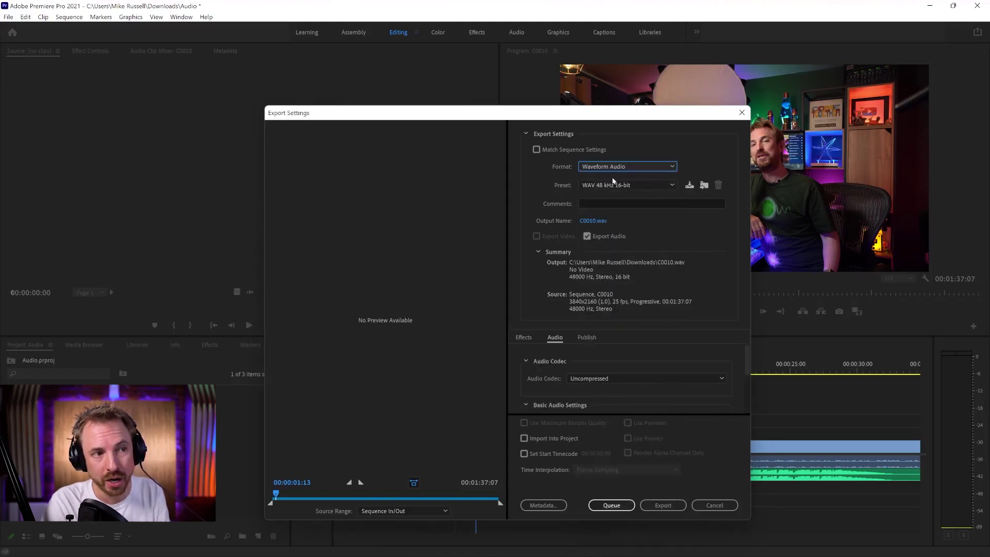
left_click(611, 186)
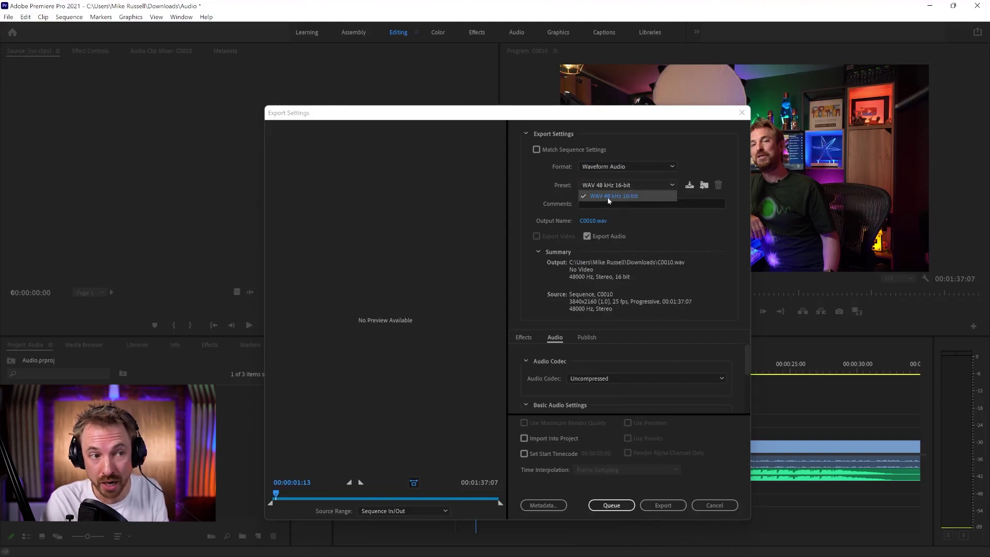
left_click(617, 197)
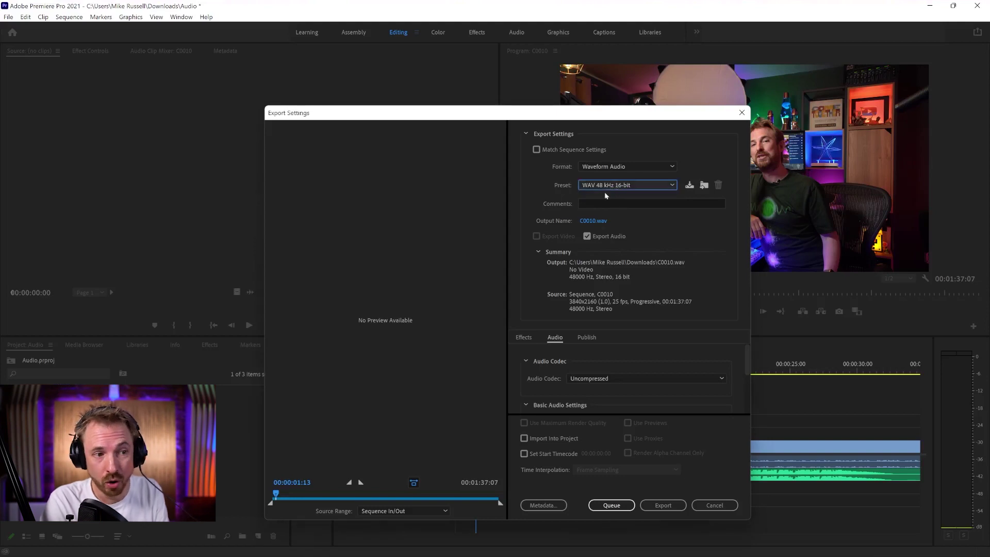
Step: Set Sample Rate to 44100 Hz, Channels to Mono and Sample Size to 32 bit float
left_click_drag(748, 368, 747, 388)
left_click(635, 360)
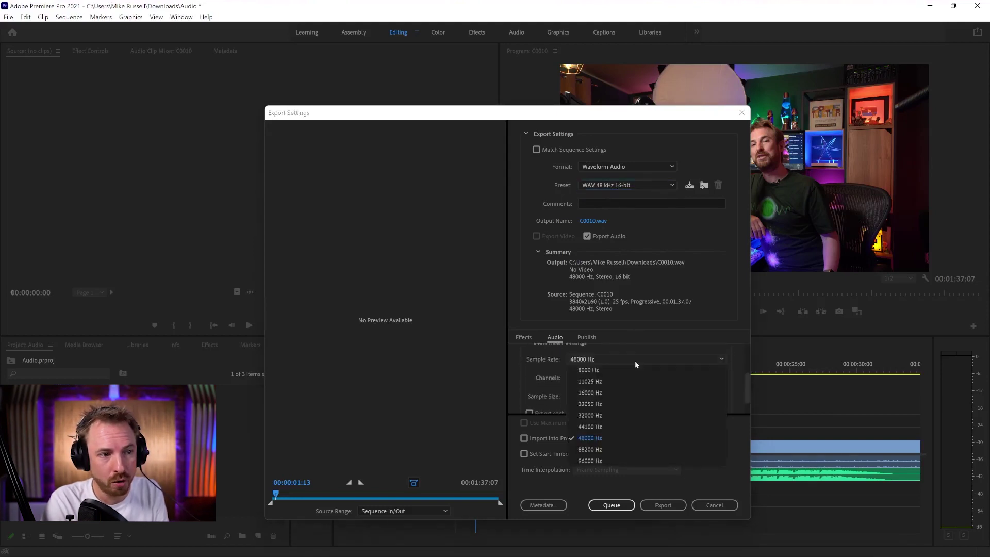
left_click(606, 426)
left_click(570, 378)
scroll(746, 390, "down", 1)
left_click(608, 376)
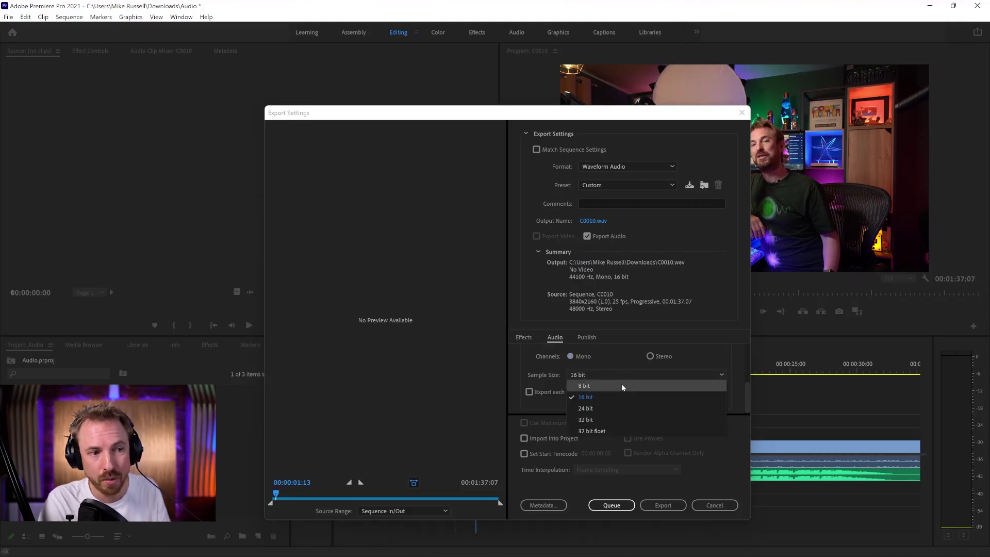
left_click(602, 432)
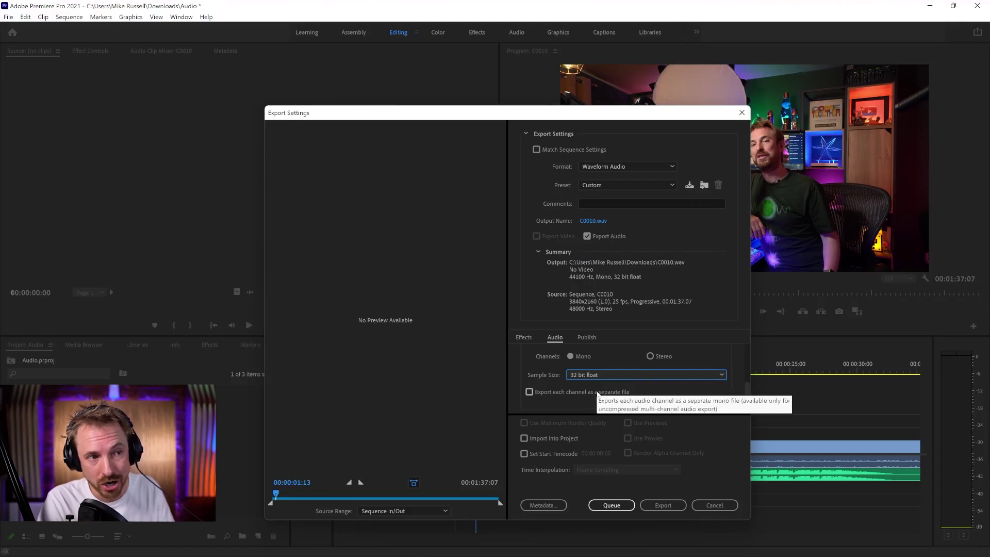
left_click_drag(748, 398, 737, 348)
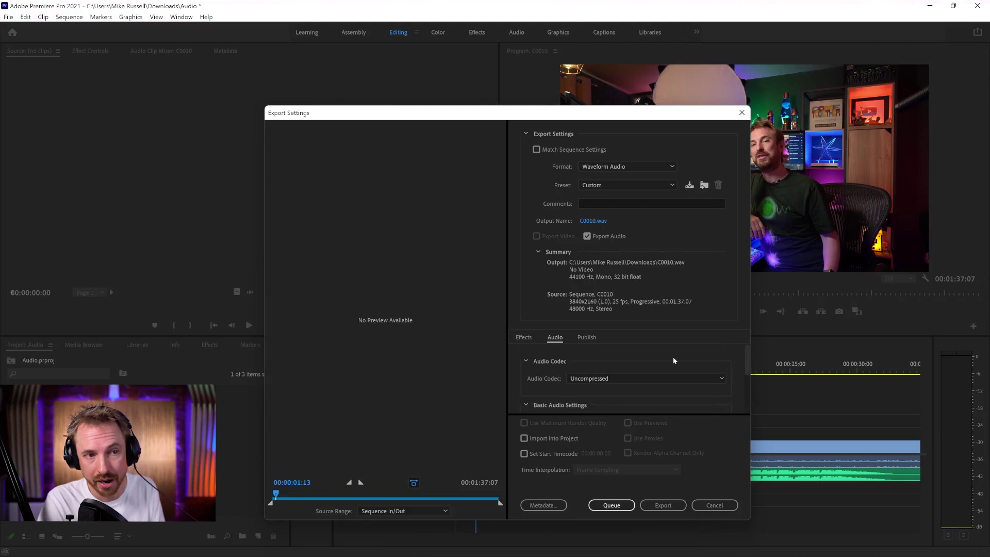
Step: Save the current WAV settings as a new preset named 'WAV'
left_click(690, 185)
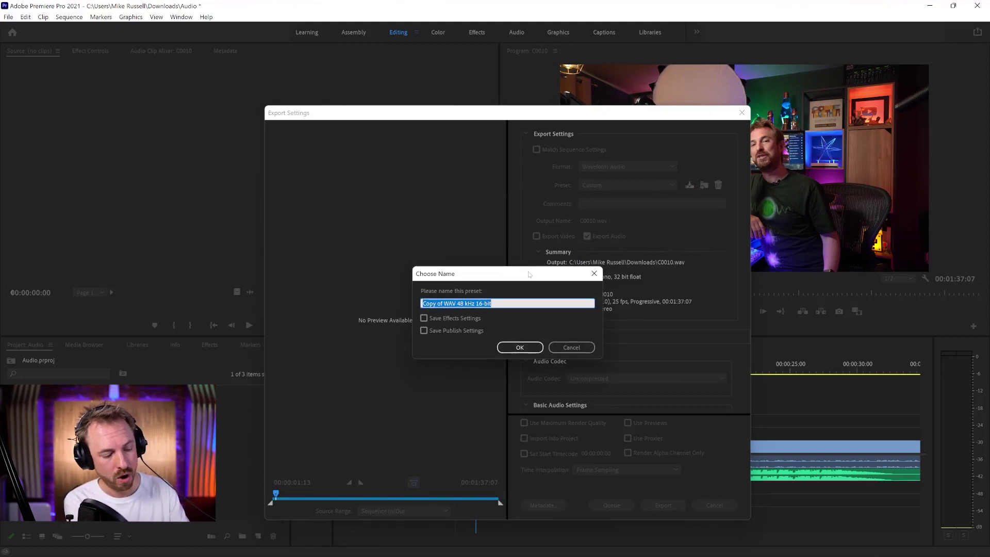
type("WAV")
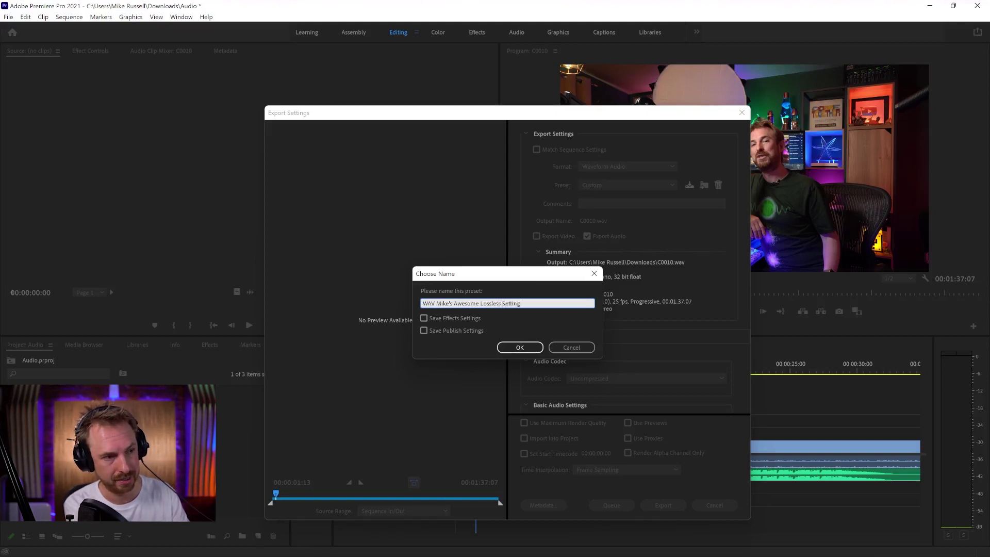
left_click(510, 350)
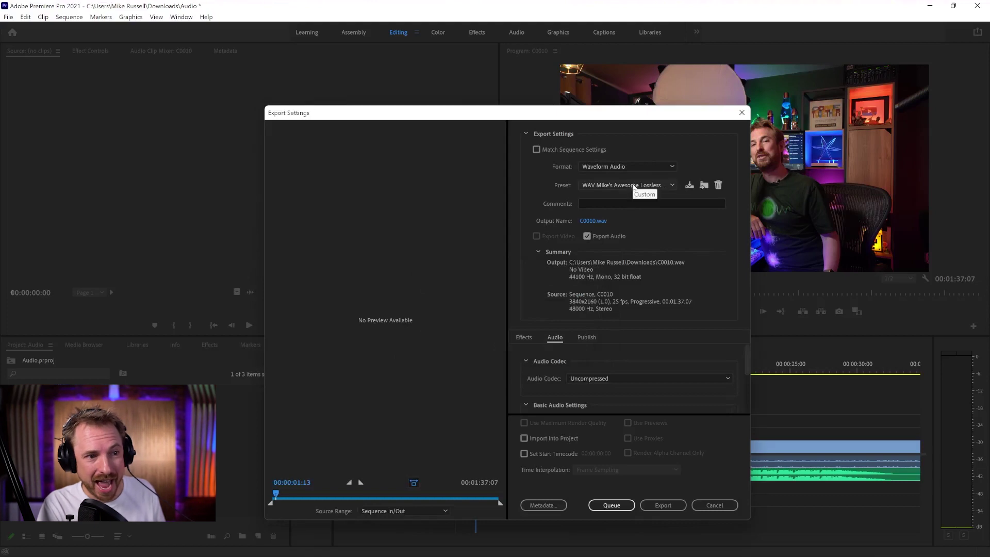
left_click(633, 185)
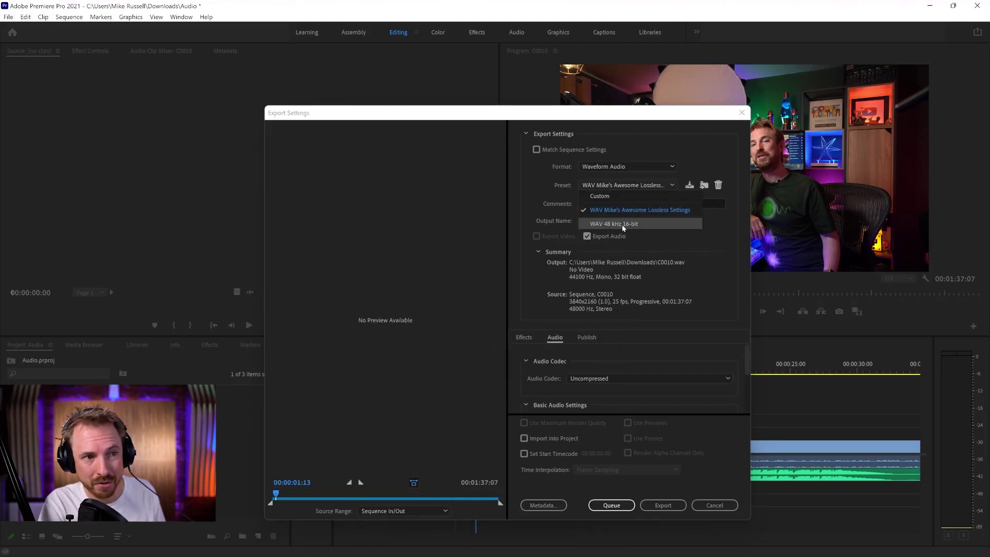
left_click(647, 186)
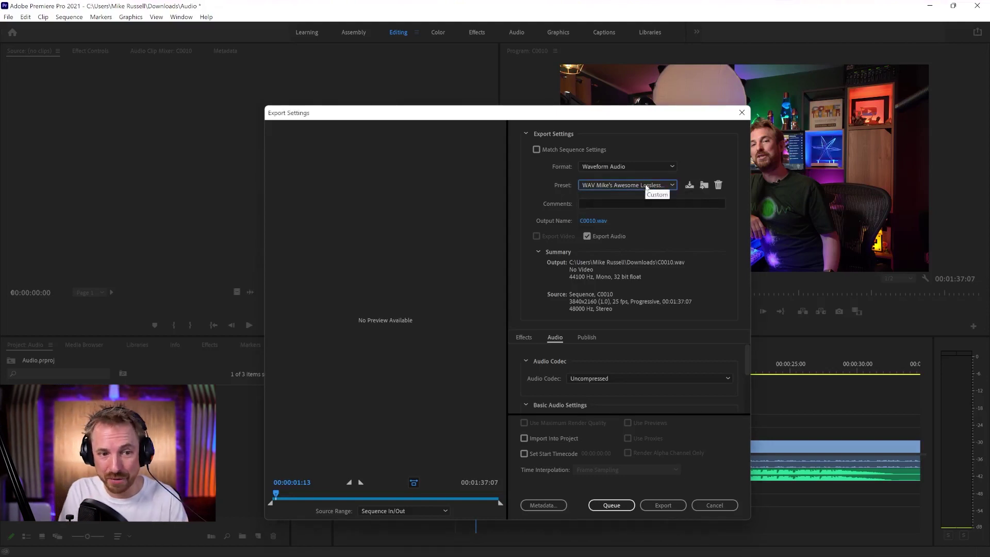